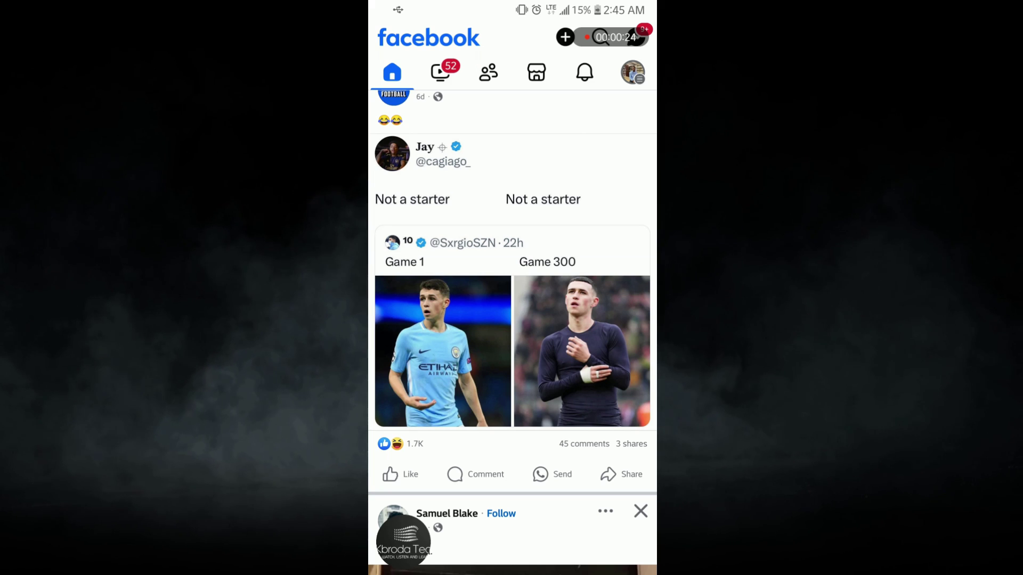
Go to Friends and open the full list of three pending friend requests
click(488, 72)
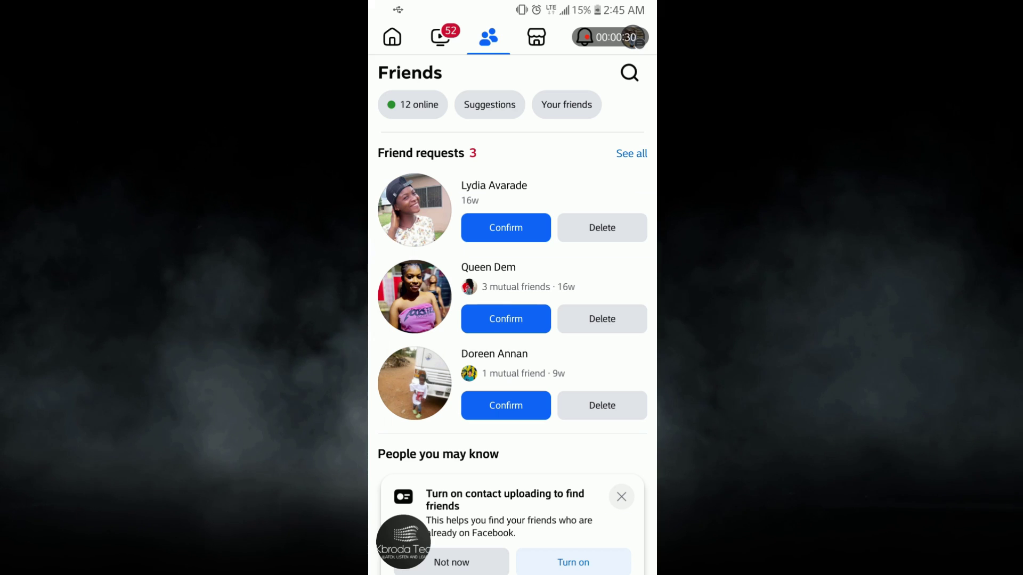
click(631, 152)
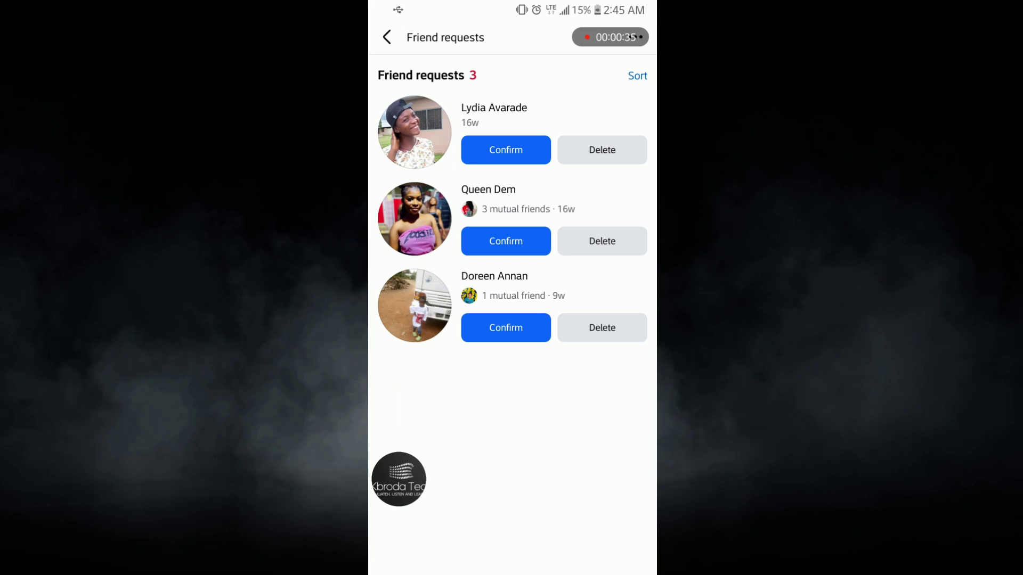
drag(610, 37, 573, 81)
Use the Friend requests '...' menu to reach the 1,012 sent requests
click(635, 37)
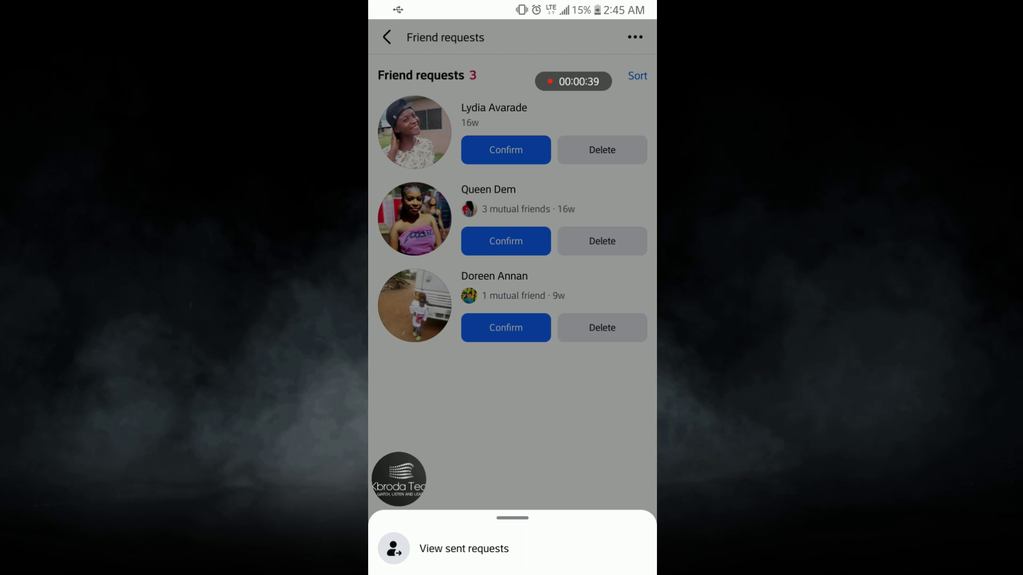
key(Escape)
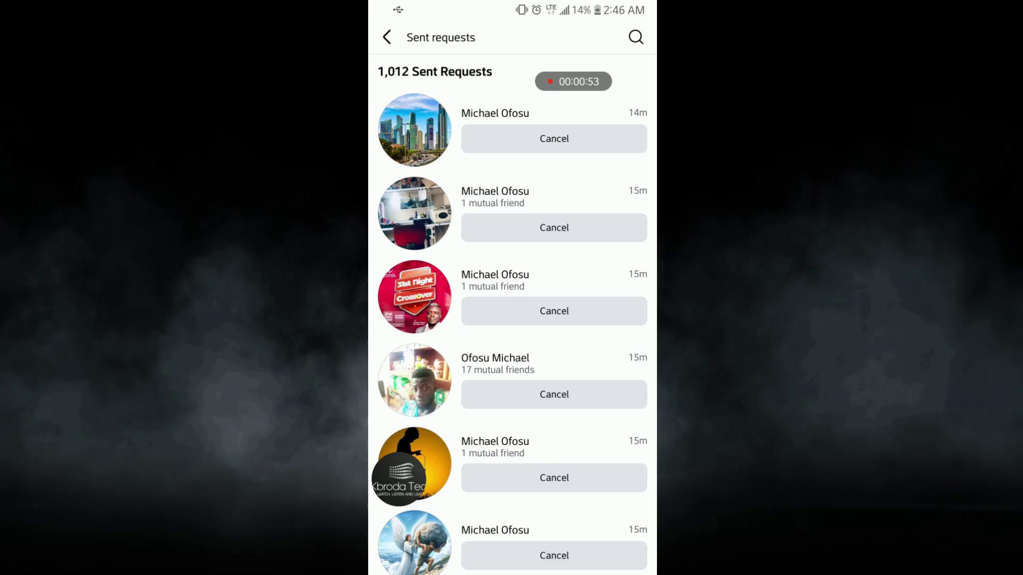
scroll(512, 315, down, 2)
scroll(512, 315, up, 2)
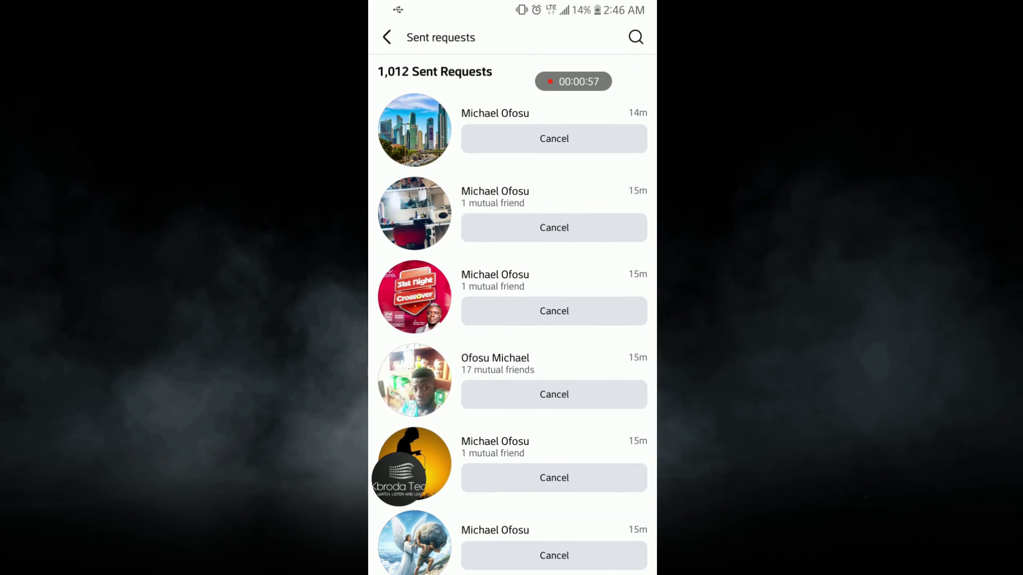
Leave Sent requests and return to the three incoming friend requests
click(386, 37)
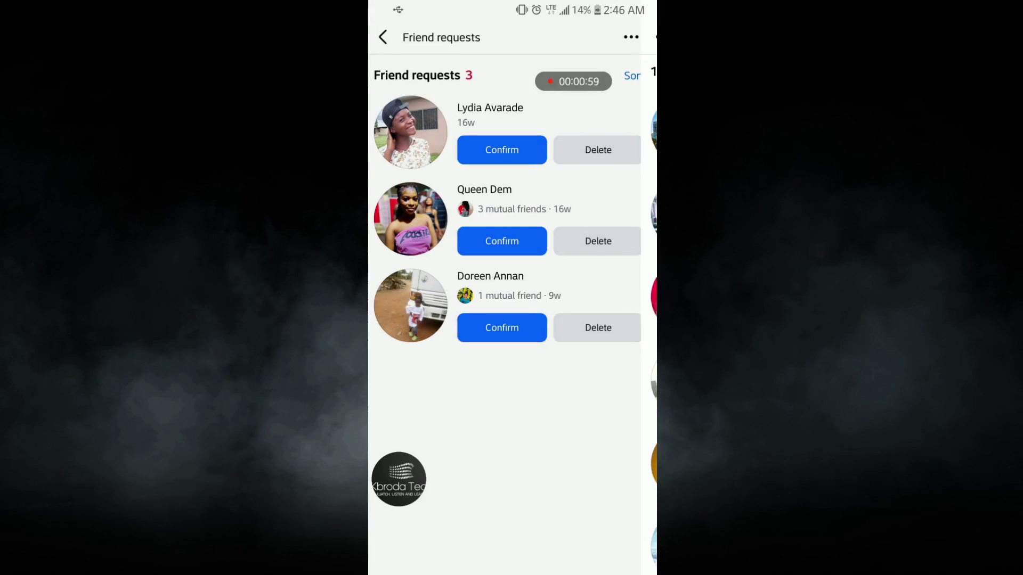